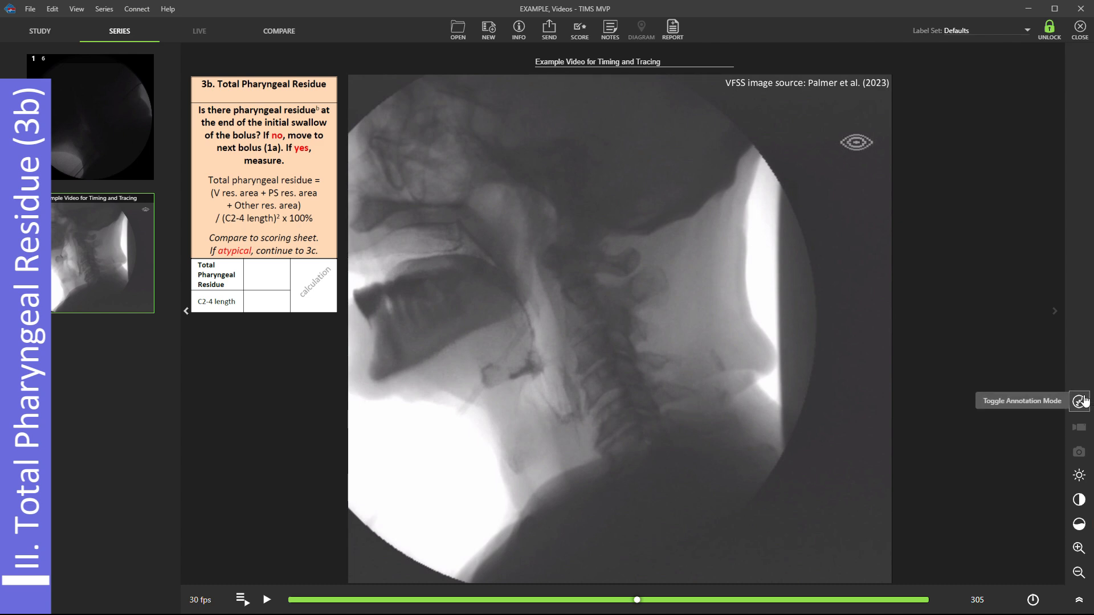
Step: Turn on annotation mode and set the annotation colour to yellow with the thin line width
{"action": "left_click", "coordinate": [1084, 400]}
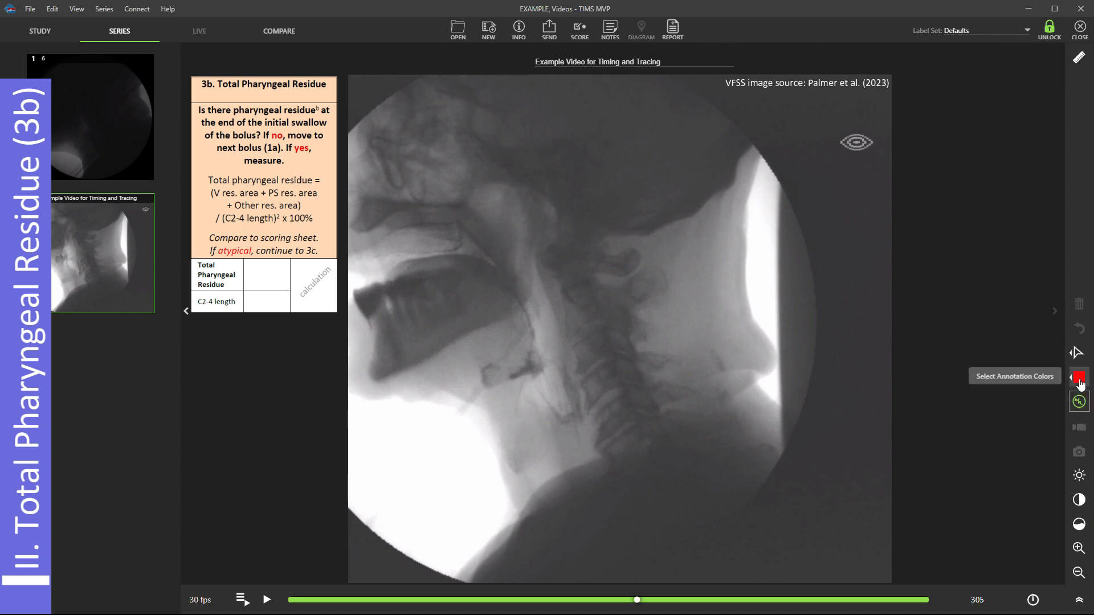
{"action": "left_click", "coordinate": [1081, 381]}
{"action": "left_click", "coordinate": [1054, 357]}
{"action": "left_click", "coordinate": [1079, 377]}
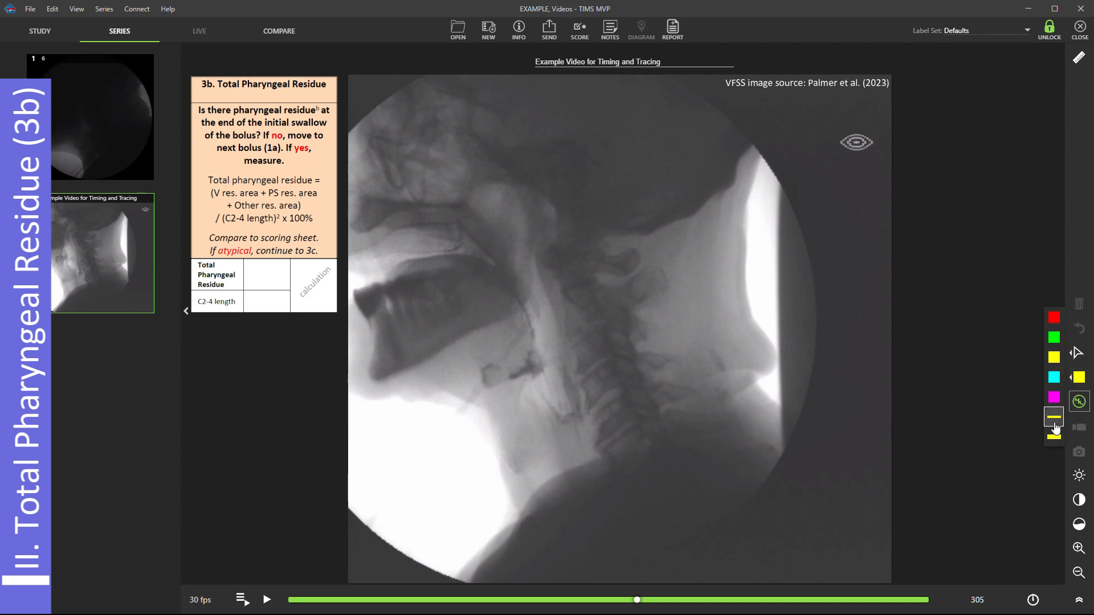
{"action": "left_click", "coordinate": [1055, 426]}
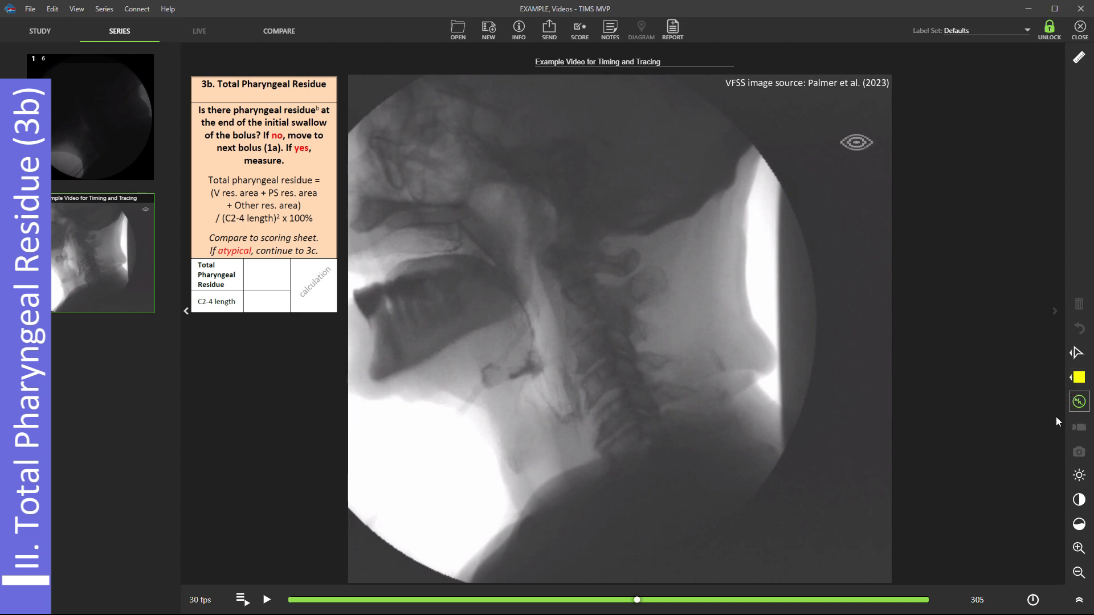
Step: Draw a straight line along the front of the cervical spine from C2 to C4
{"action": "left_click", "coordinate": [1077, 356]}
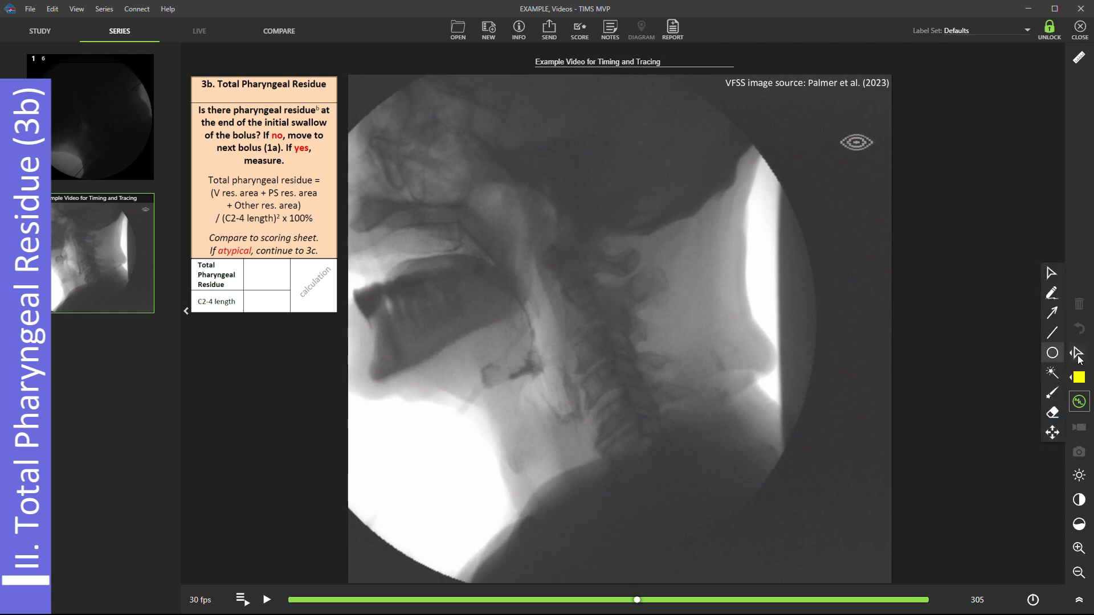
{"action": "left_click", "coordinate": [1053, 335]}
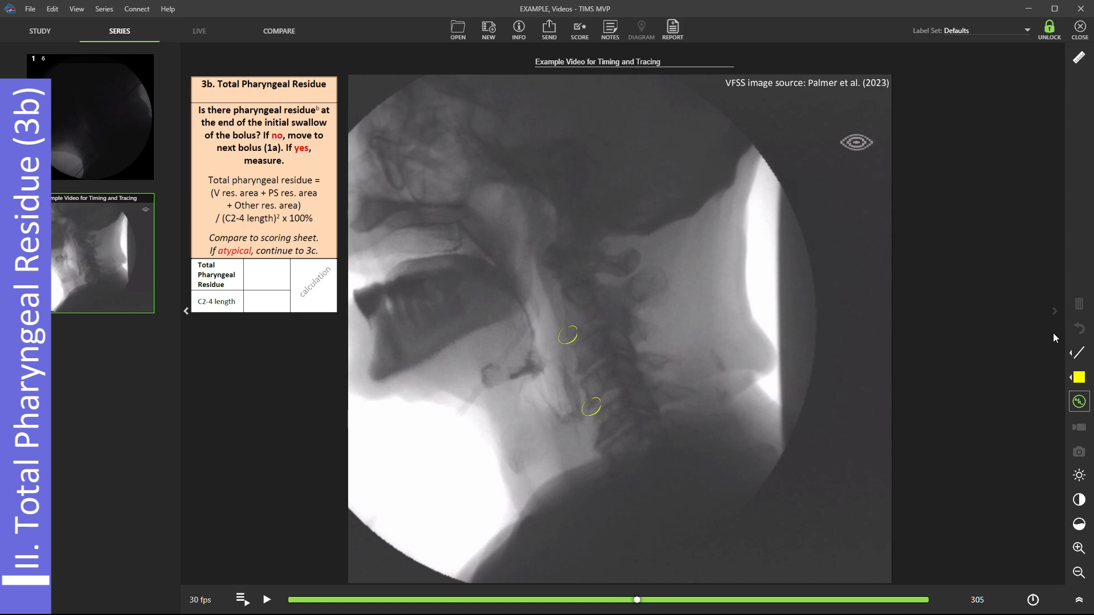
{"action": "left_click_drag", "start_coordinate": [569, 341], "coordinate": [589, 412]}
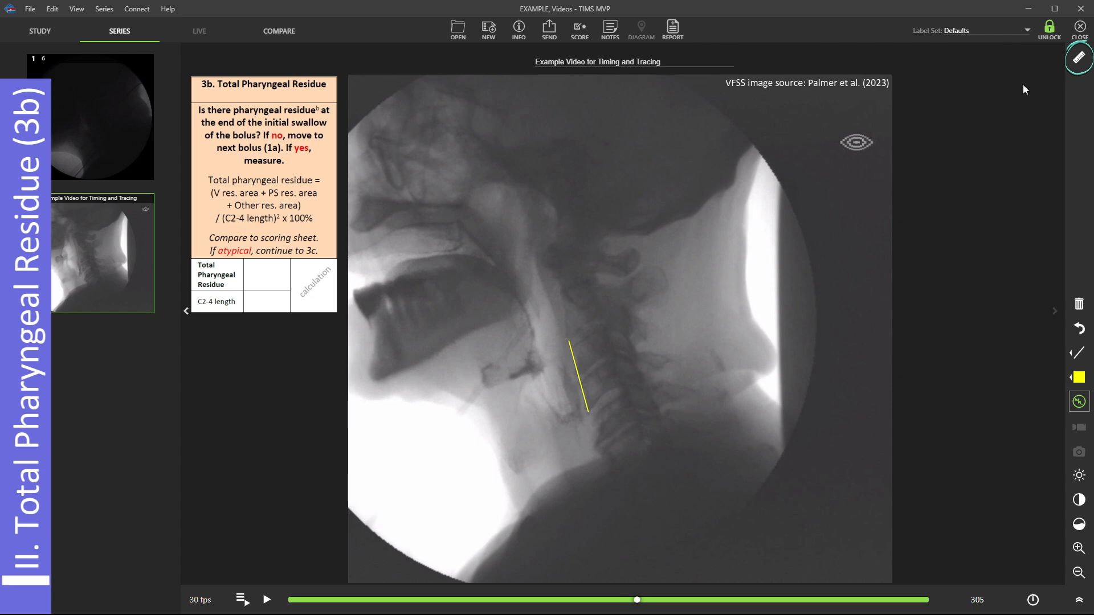
Step: Show the measurement values and calibrate the C2-4 line's length to 10
{"action": "left_click", "coordinate": [1081, 60]}
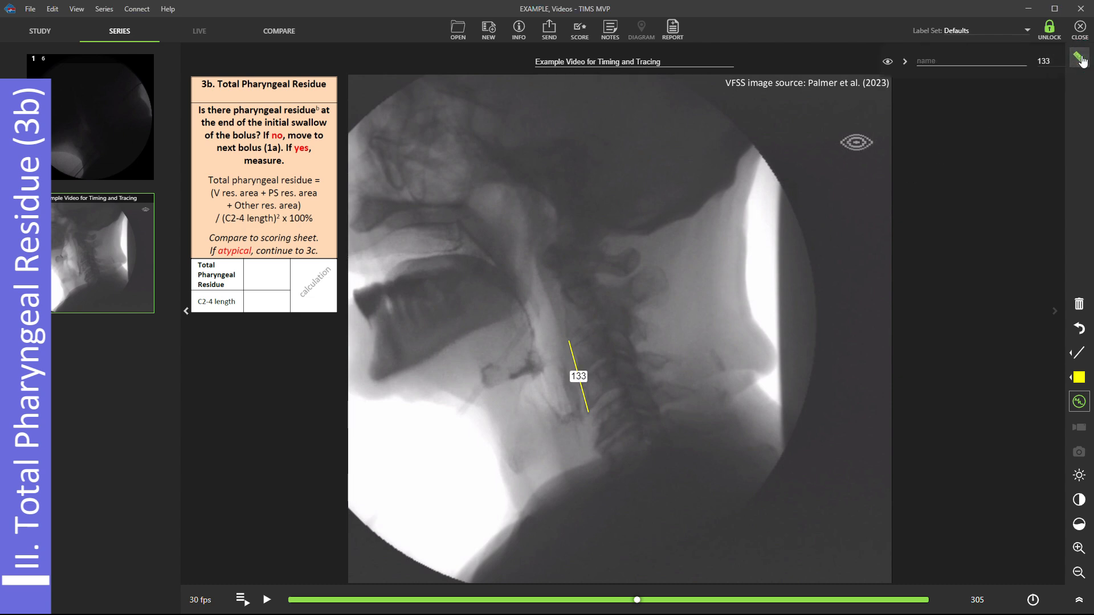
{"action": "double_click", "coordinate": [1033, 60]}
{"action": "type", "text": "10"}
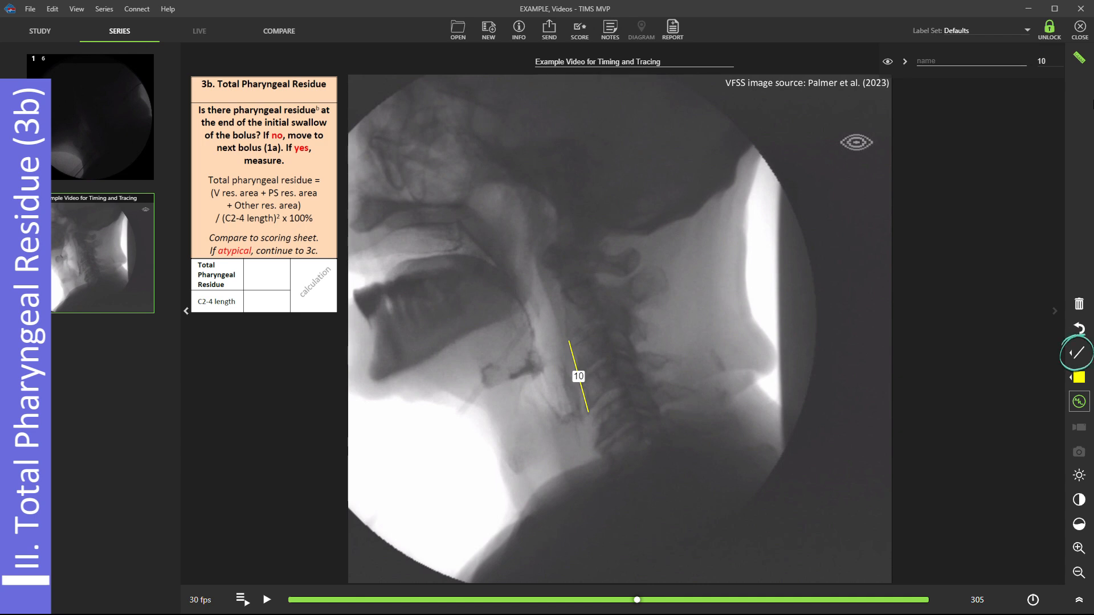
Step: Trace closed freehand outlines around the upper residue: two thin strips of about 0.84 and 0.21, and the vallecular area of about 5.75
{"action": "left_click", "coordinate": [1085, 351]}
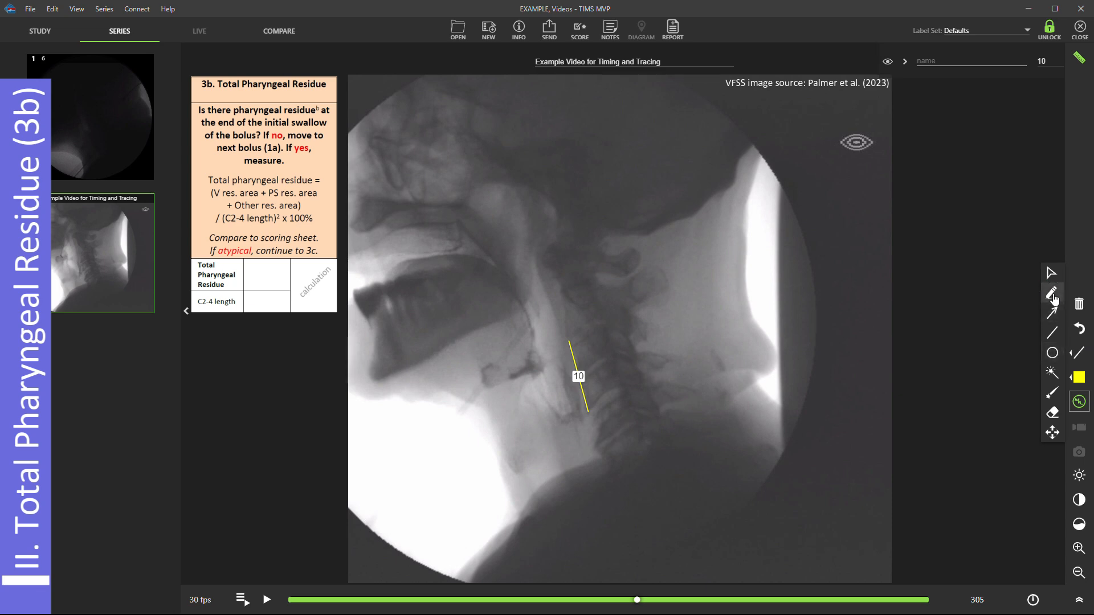
{"action": "left_click", "coordinate": [1052, 293]}
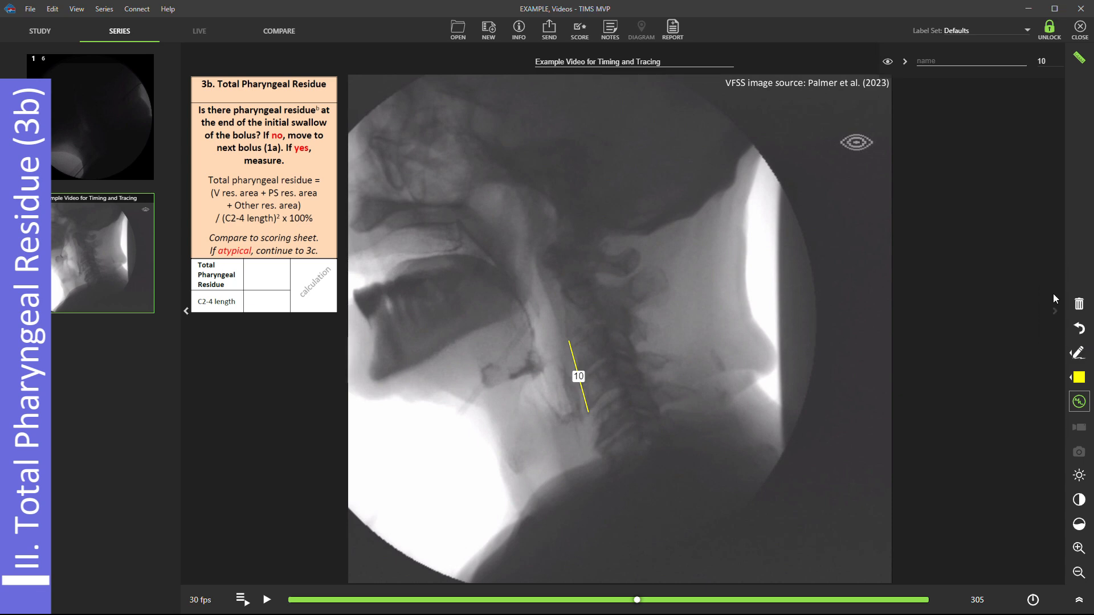
{"action": "left_click", "coordinate": [1079, 548]}
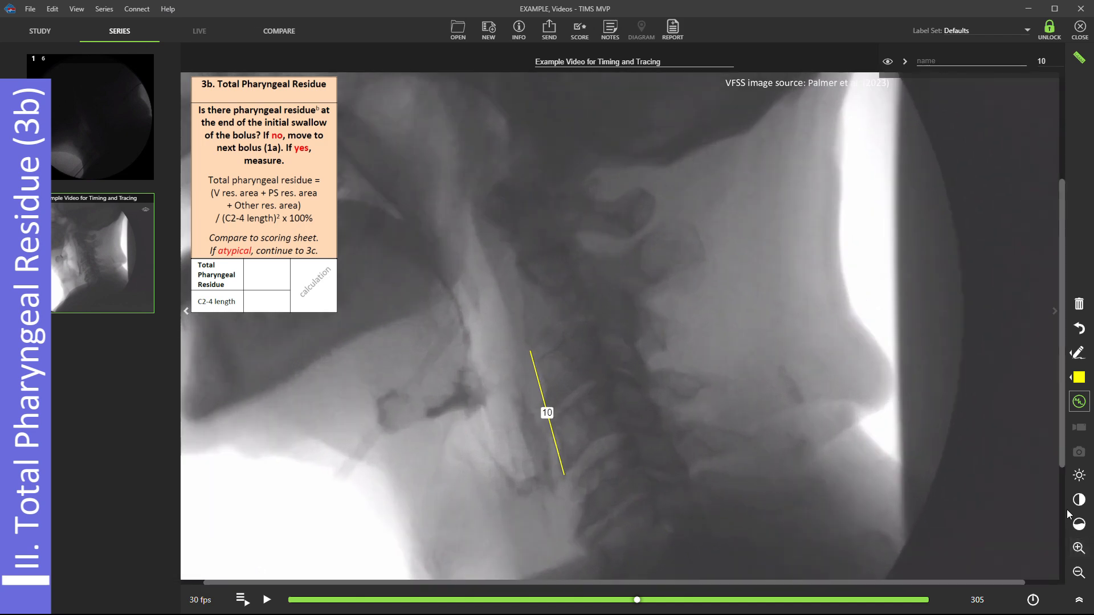
{"action": "scroll", "coordinate": [1061, 465], "scroll_direction": "down", "scroll_amount": 1}
{"action": "left_click_drag", "start_coordinate": [1061, 465], "coordinate": [1061, 471]}
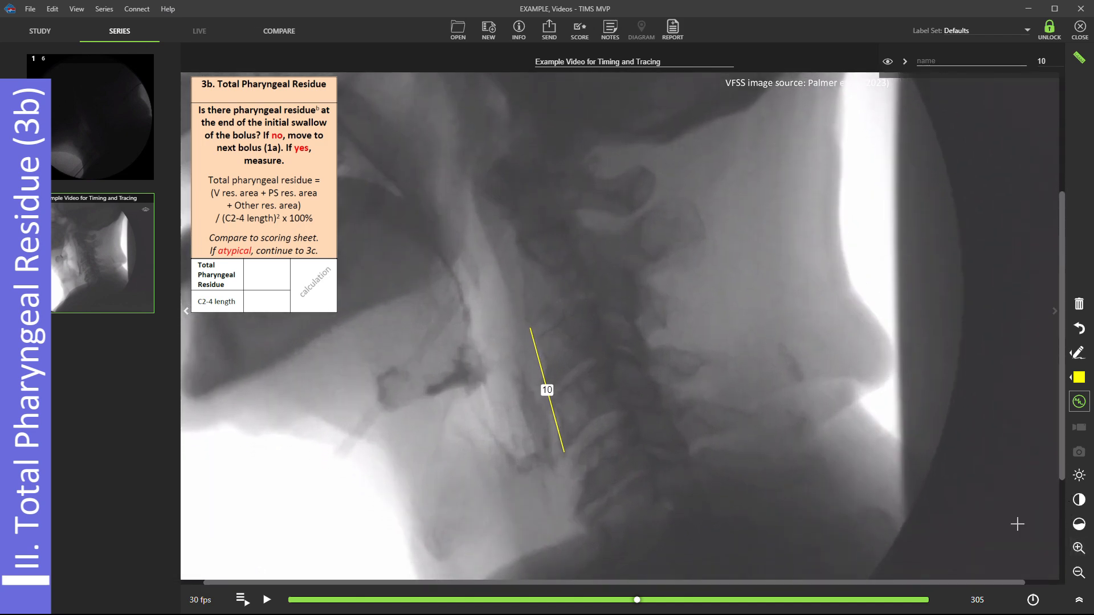
{"action": "left_click_drag", "start_coordinate": [1017, 583], "coordinate": [988, 587]}
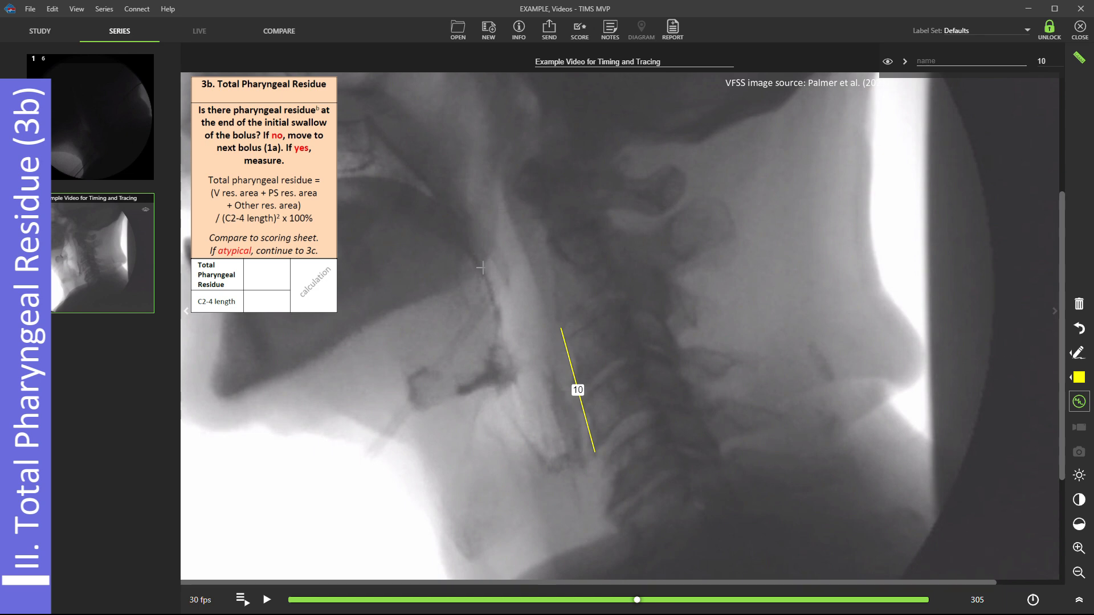
{"action": "mouse_move", "coordinate": [476, 259]}
{"action": "left_mouse_down"}
{"action": "mouse_move", "coordinate": [494, 302]}
{"action": "mouse_move", "coordinate": [477, 267]}
{"action": "left_mouse_up"}
{"action": "mouse_move", "coordinate": [494, 306]}
{"action": "left_mouse_down"}
{"action": "mouse_move", "coordinate": [495, 325]}
{"action": "mouse_move", "coordinate": [495, 307]}
{"action": "left_mouse_up"}
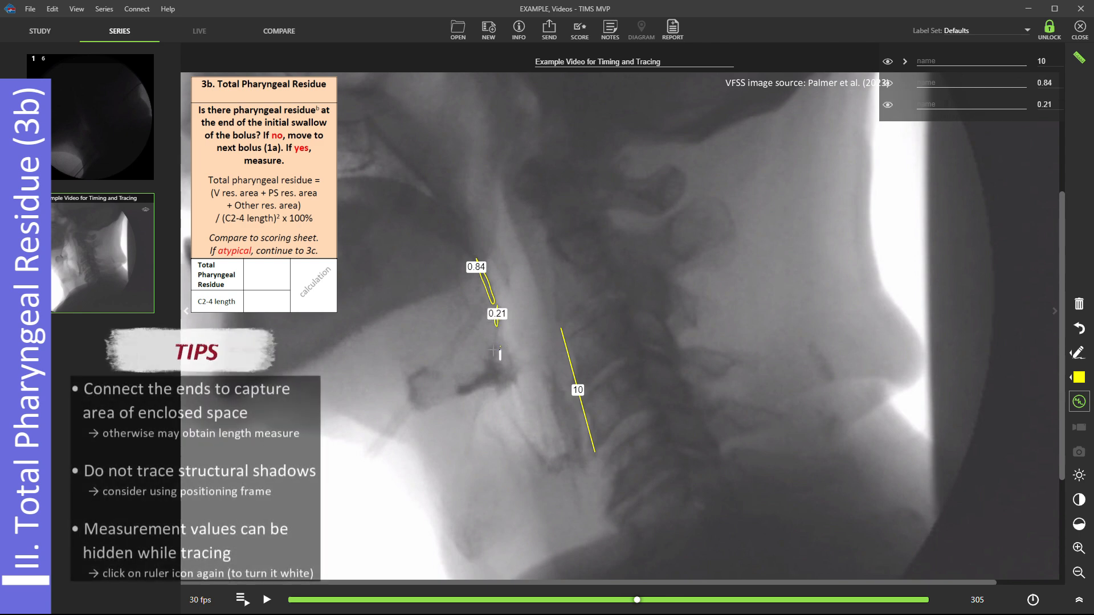
{"action": "mouse_move", "coordinate": [500, 349]}
{"action": "left_mouse_down"}
{"action": "mouse_move", "coordinate": [514, 382]}
{"action": "mouse_move", "coordinate": [458, 392]}
{"action": "mouse_move", "coordinate": [500, 347]}
{"action": "left_mouse_up"}
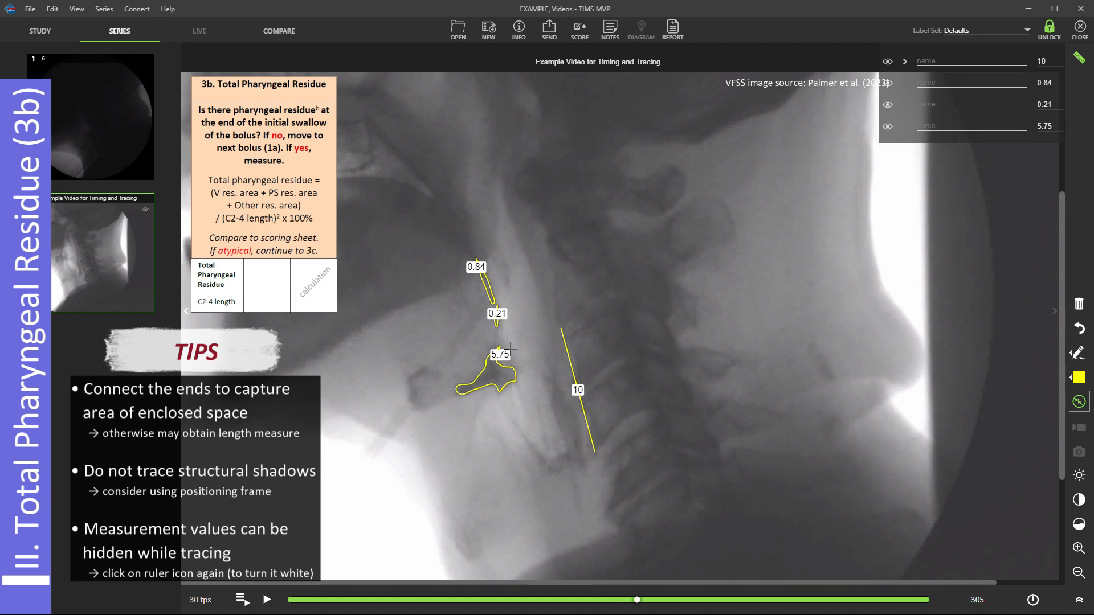
Step: Trace the lower pharyngeal residue freehand as areas of about 0.33, 0.78 and 0.18, plus three small spots of about 0.06, 0.02 and 0.06
{"action": "mouse_move", "coordinate": [510, 420]}
{"action": "left_mouse_down"}
{"action": "mouse_move", "coordinate": [543, 465]}
{"action": "mouse_move", "coordinate": [511, 427]}
{"action": "left_mouse_up"}
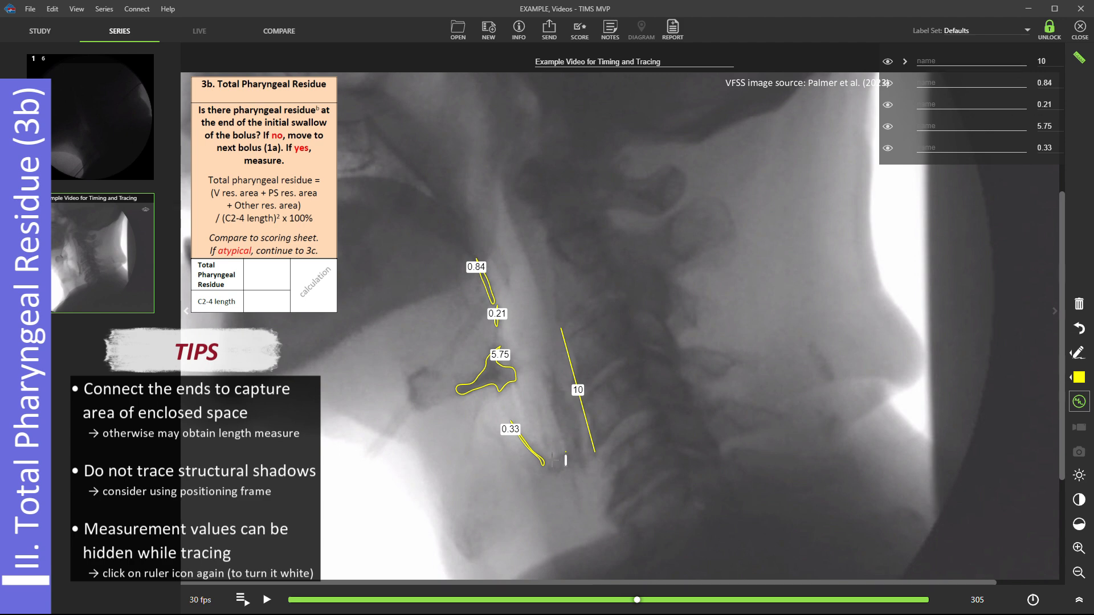
{"action": "mouse_move", "coordinate": [566, 453]}
{"action": "left_mouse_down"}
{"action": "mouse_move", "coordinate": [552, 473]}
{"action": "mouse_move", "coordinate": [565, 454]}
{"action": "left_mouse_up"}
{"action": "mouse_move", "coordinate": [551, 379]}
{"action": "left_mouse_down"}
{"action": "mouse_move", "coordinate": [564, 441]}
{"action": "mouse_move", "coordinate": [552, 373]}
{"action": "left_mouse_up"}
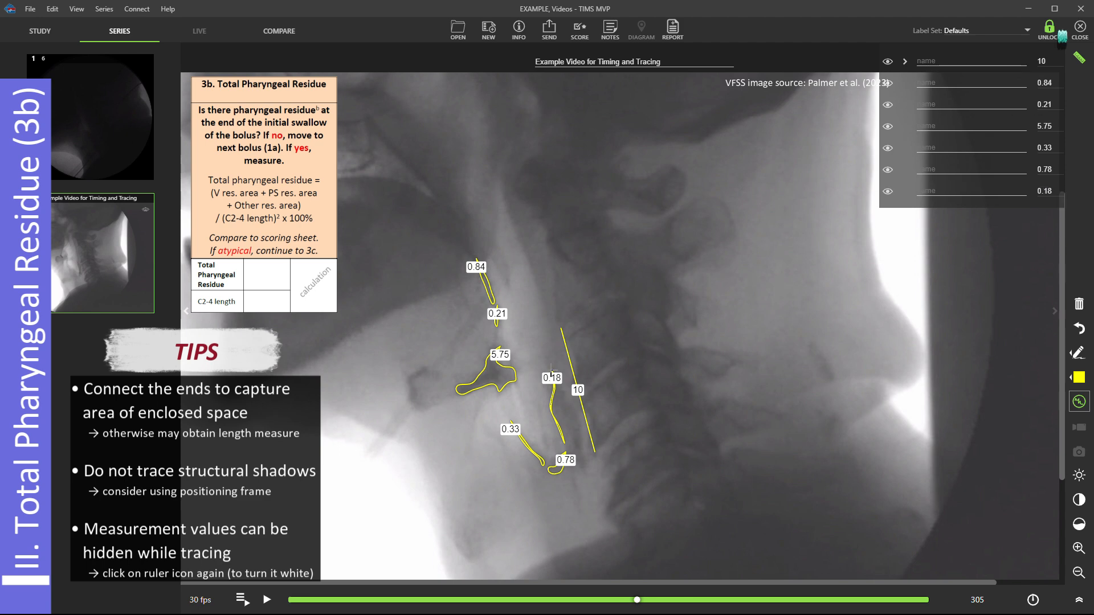
{"action": "mouse_move", "coordinate": [486, 429]}
{"action": "left_mouse_down"}
{"action": "mouse_move", "coordinate": [500, 445]}
{"action": "mouse_move", "coordinate": [547, 448]}
{"action": "mouse_move", "coordinate": [539, 407]}
{"action": "left_mouse_up"}
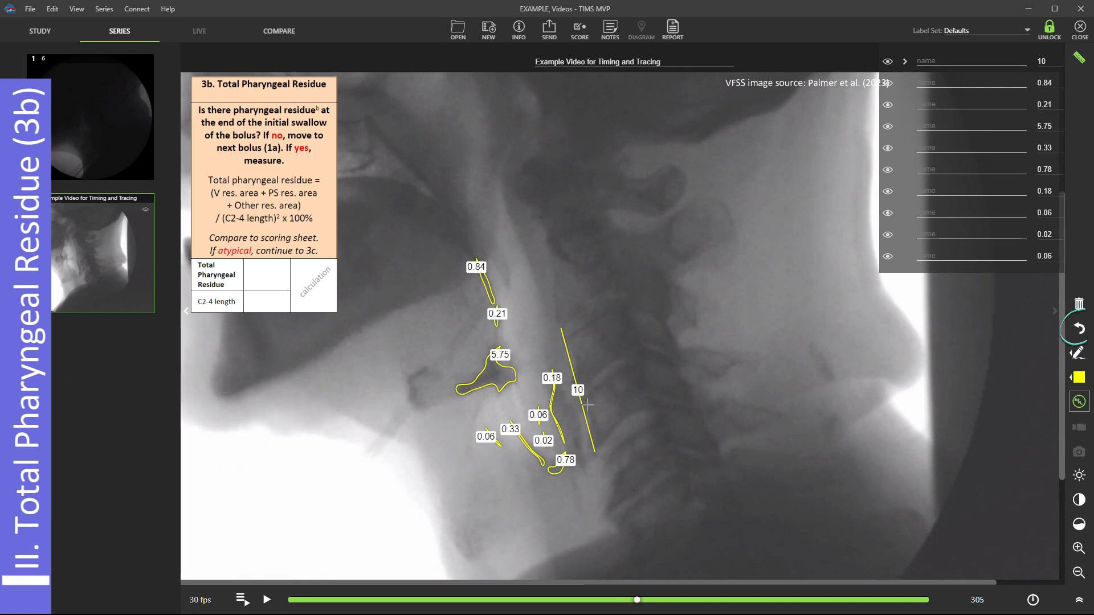
Step: Undo the last small residue trace and erase the 0.02 trace
{"action": "left_click", "coordinate": [1080, 331]}
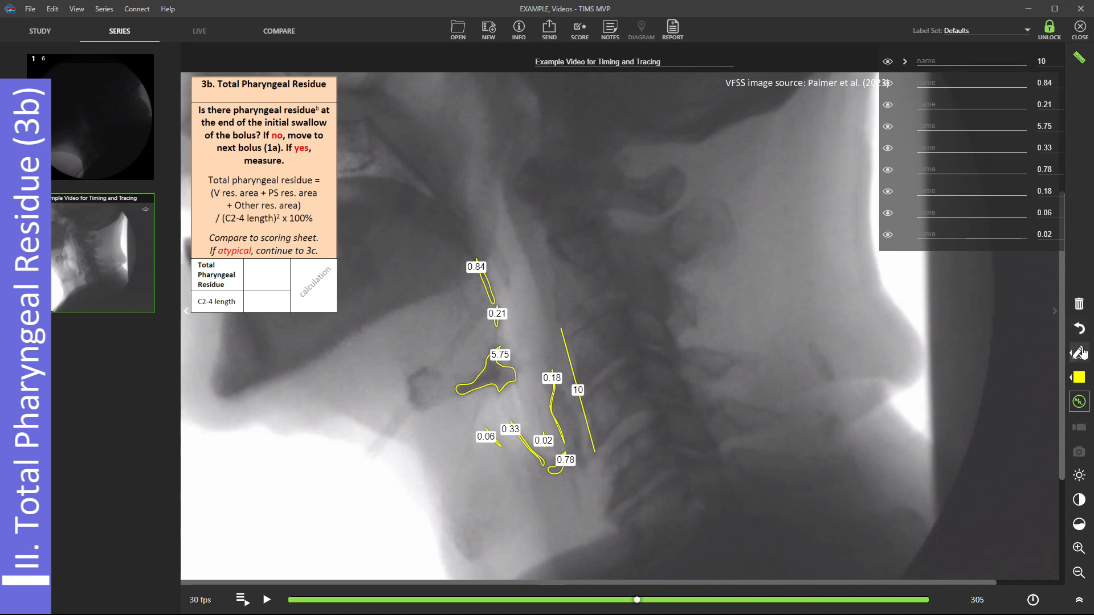
{"action": "left_click", "coordinate": [1076, 354]}
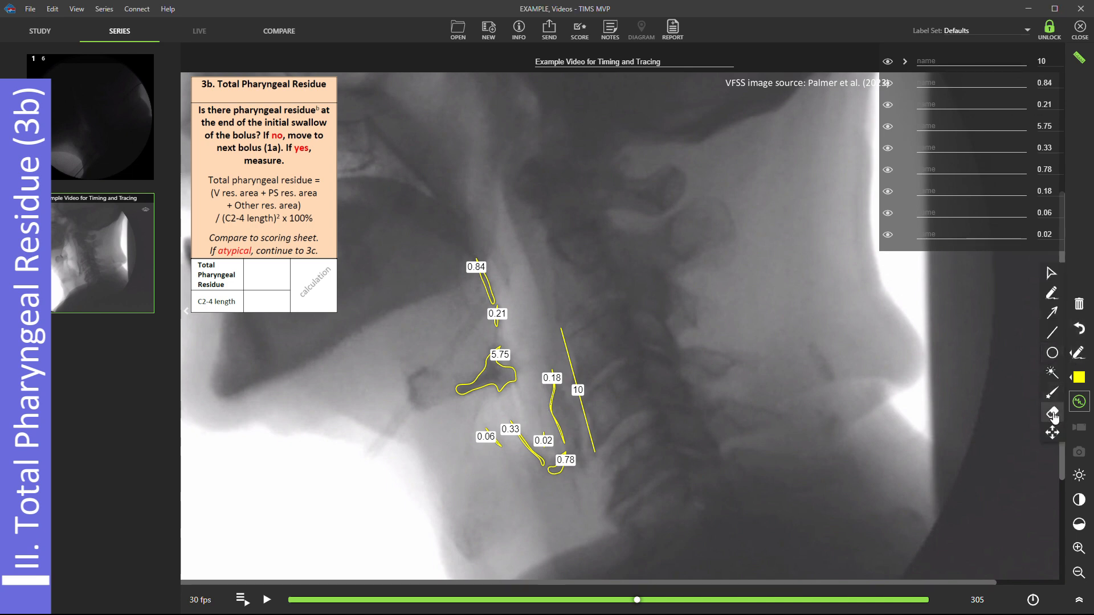
{"action": "left_click", "coordinate": [1053, 415]}
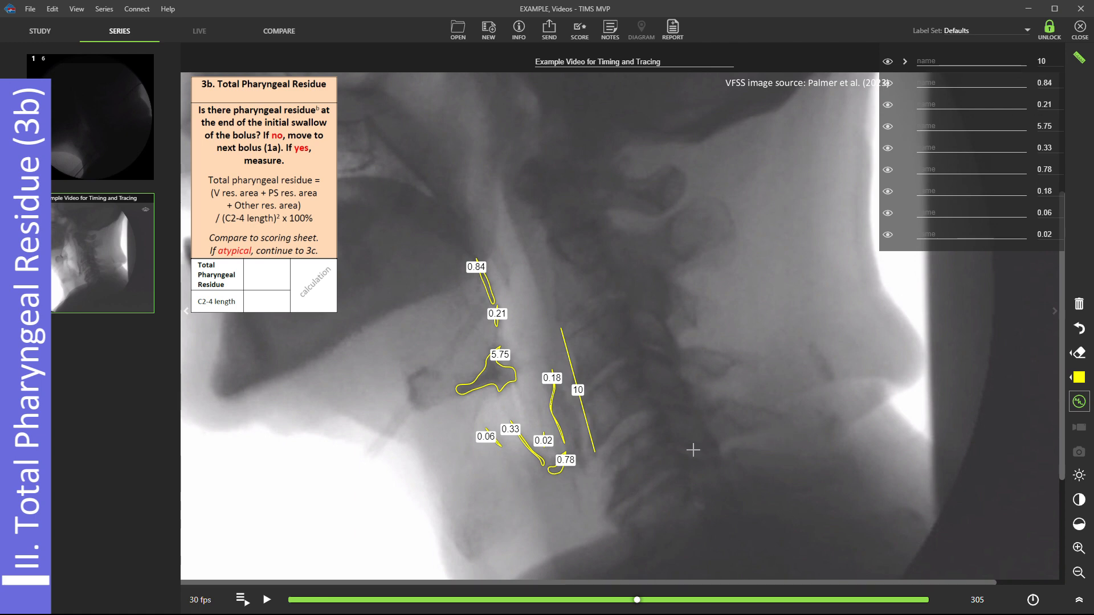
{"action": "left_click", "coordinate": [544, 439]}
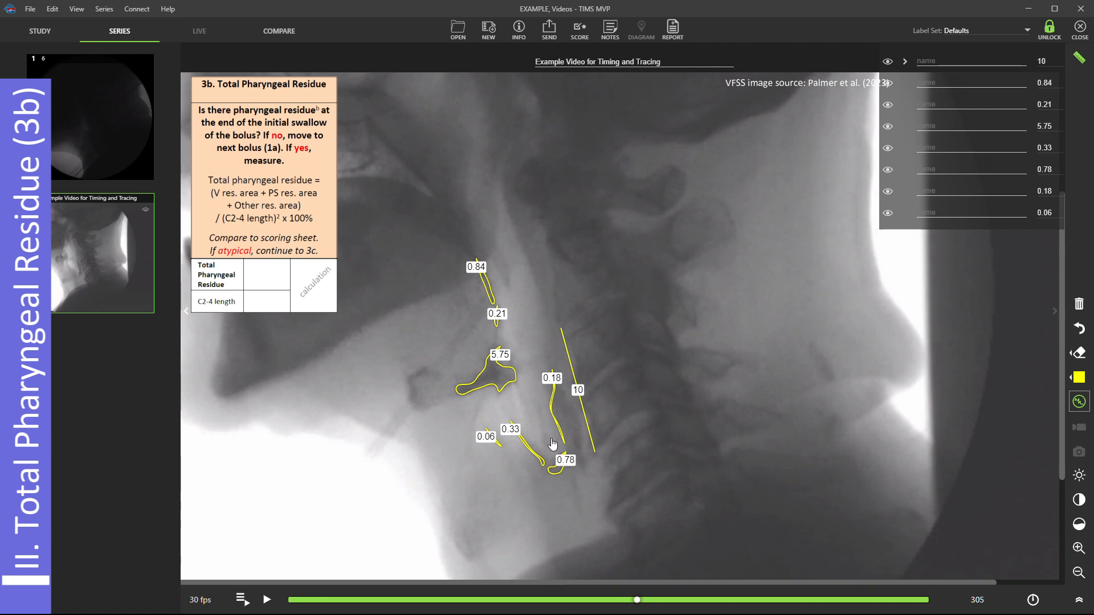
Step: Delete all annotations at once and undo the deletion
{"action": "left_click", "coordinate": [1086, 310]}
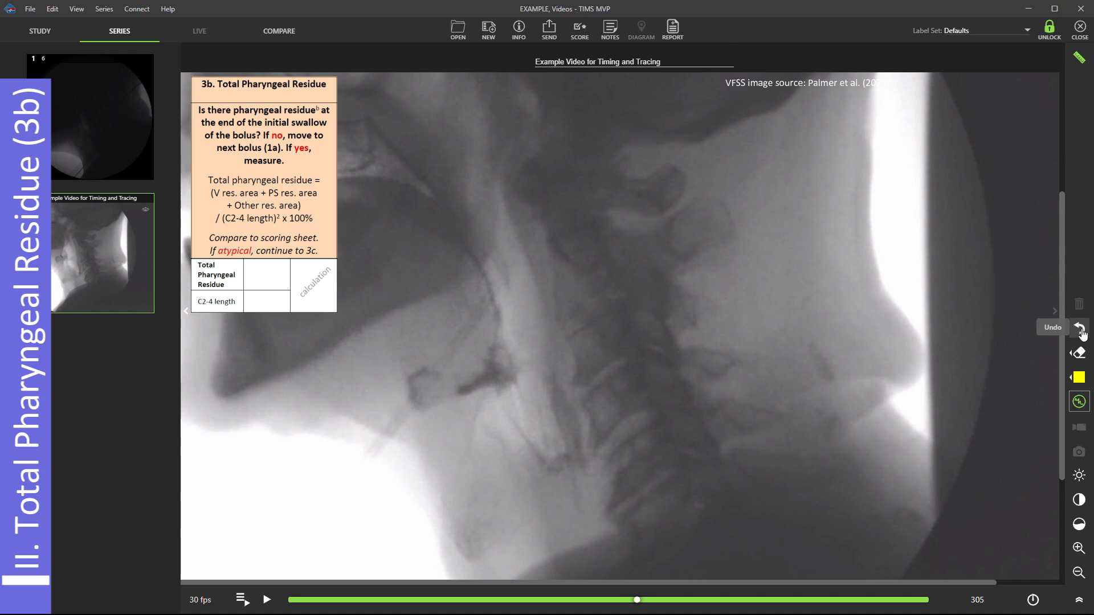
{"action": "left_click", "coordinate": [1081, 330]}
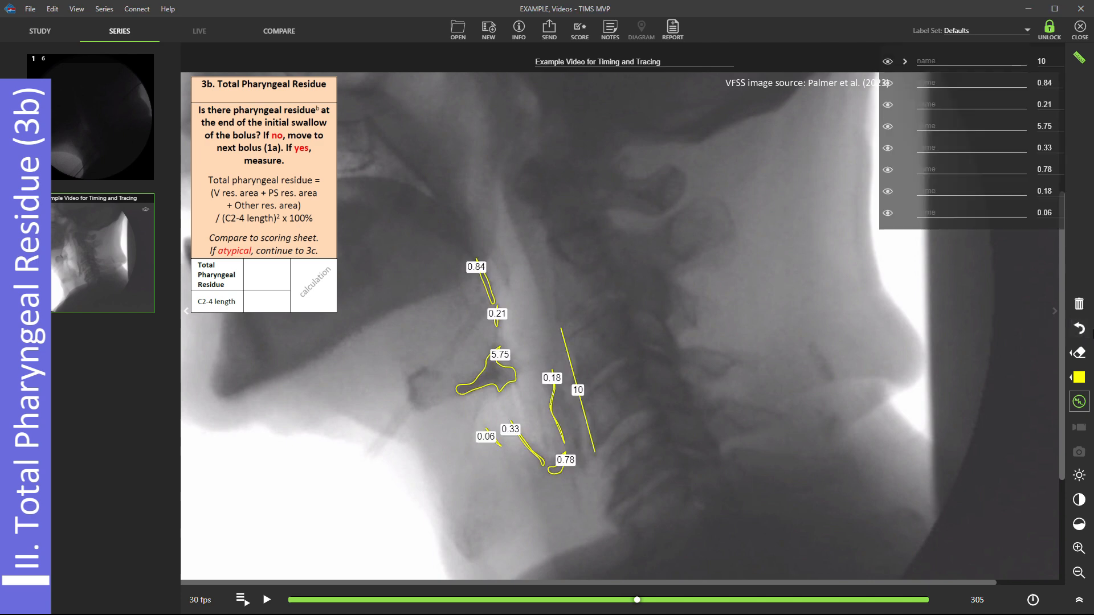
Step: Retrace the two small residue spots between the lower strips freehand, with areas of about 0.01 and 0.04
{"action": "left_click", "coordinate": [1078, 353]}
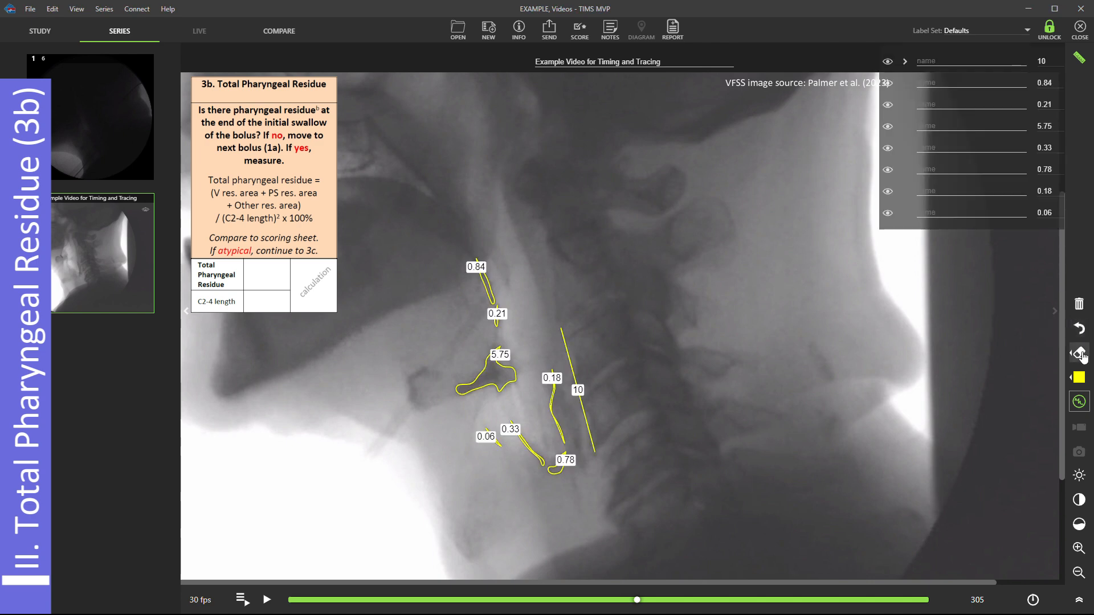
{"action": "left_click", "coordinate": [539, 414]}
{"action": "mouse_move", "coordinate": [539, 413]}
{"action": "left_mouse_down"}
{"action": "mouse_move", "coordinate": [547, 451]}
{"action": "mouse_move", "coordinate": [545, 437]}
{"action": "left_mouse_up"}
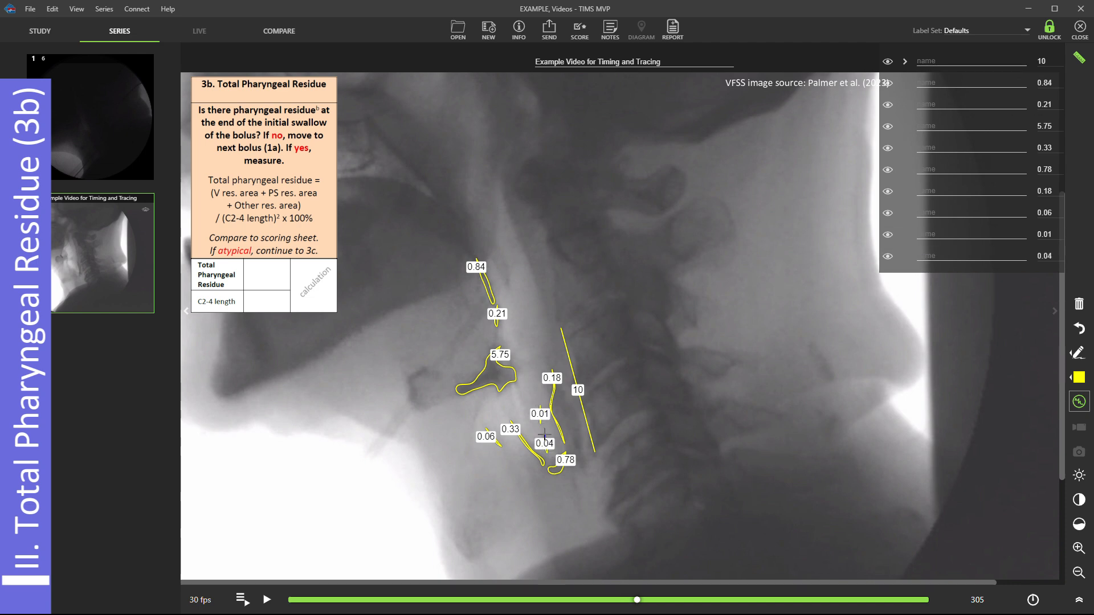